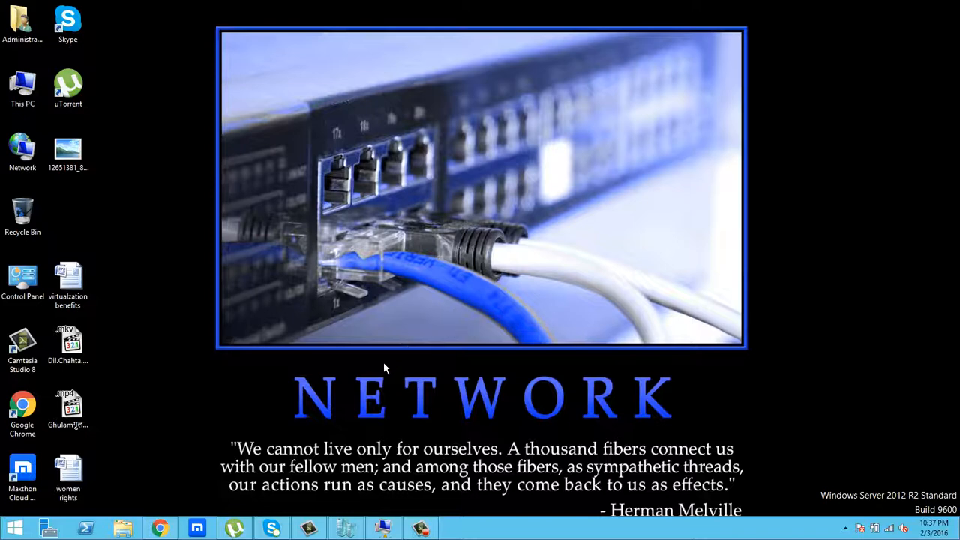
View the Win8 virtual machine's desktop and put its window away.
click(383, 529)
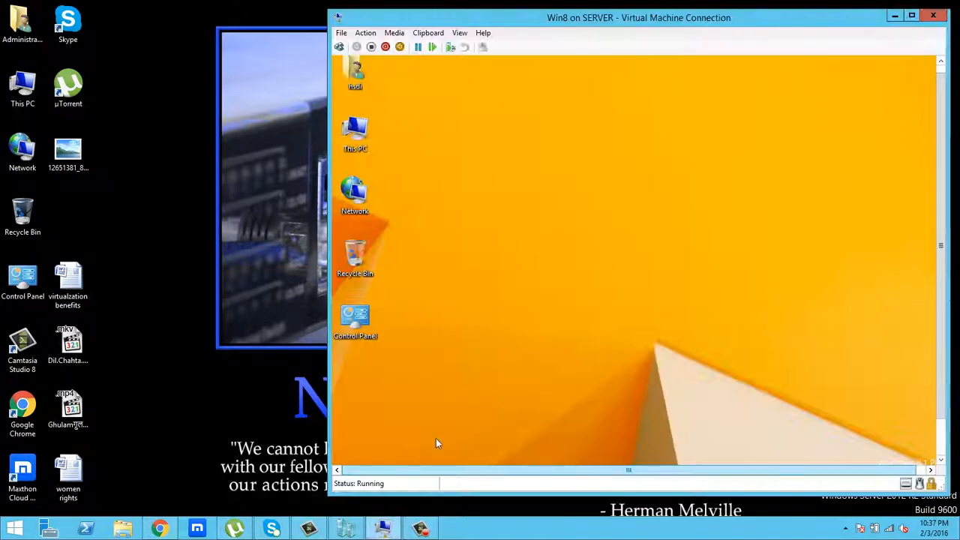
drag(423, 21, 488, 19)
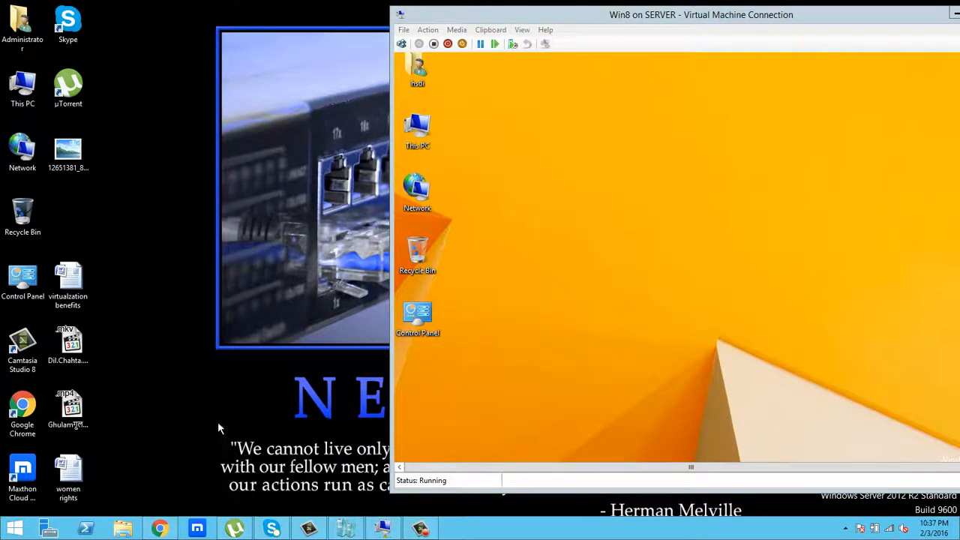
drag(156, 5, 262, 410)
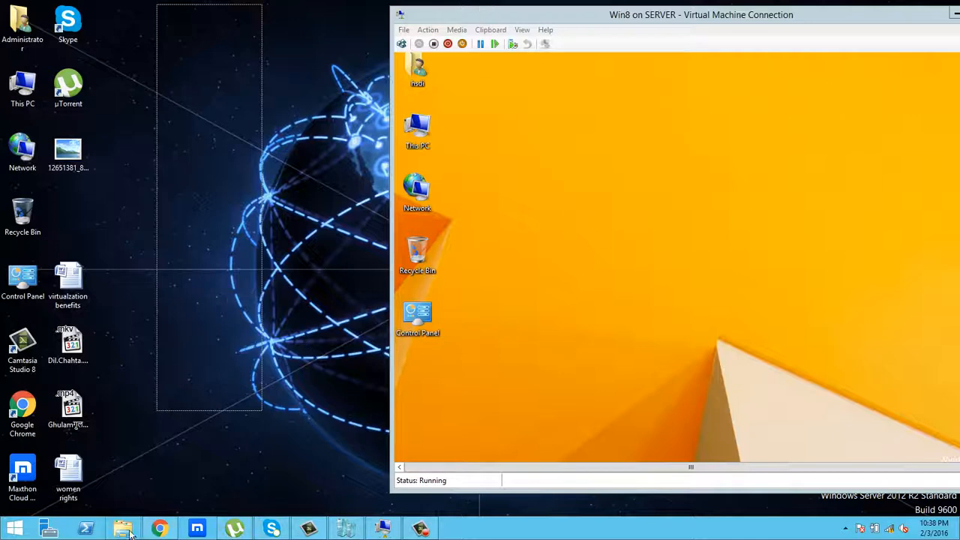
click(954, 15)
Open Server Manager and look over its list of administrative tools.
click(82, 527)
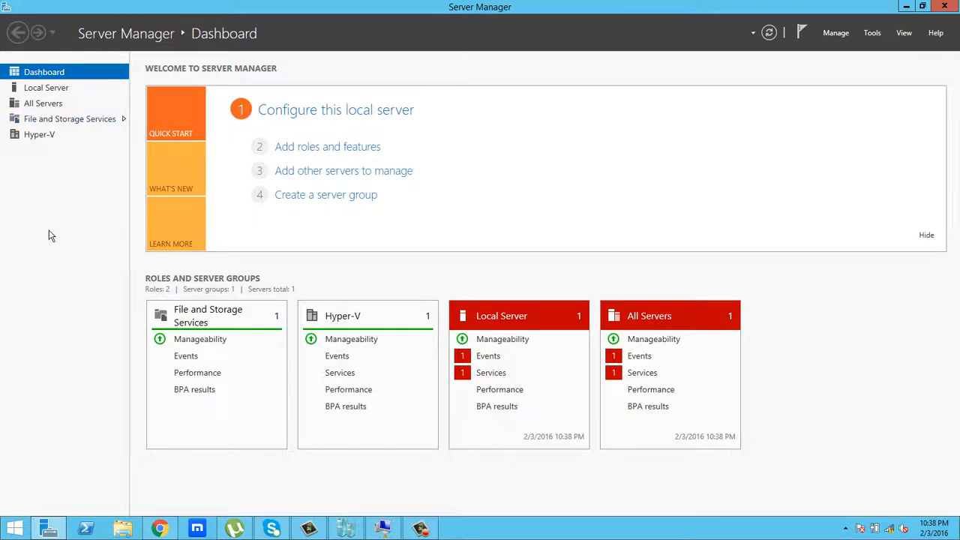
click(873, 34)
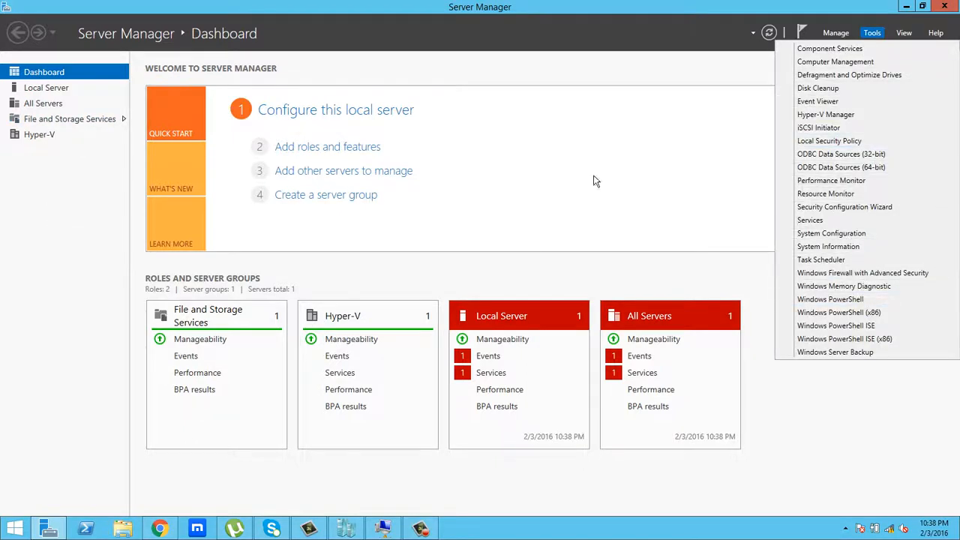
click(589, 174)
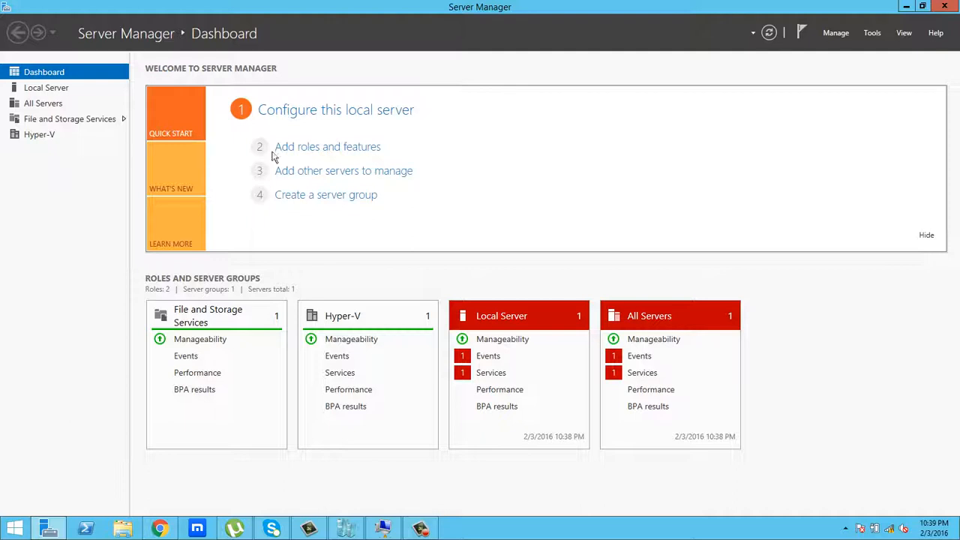
Start the Add Roles and Features Wizard, keeping the default installation type and the pool server named server as the destination.
click(325, 148)
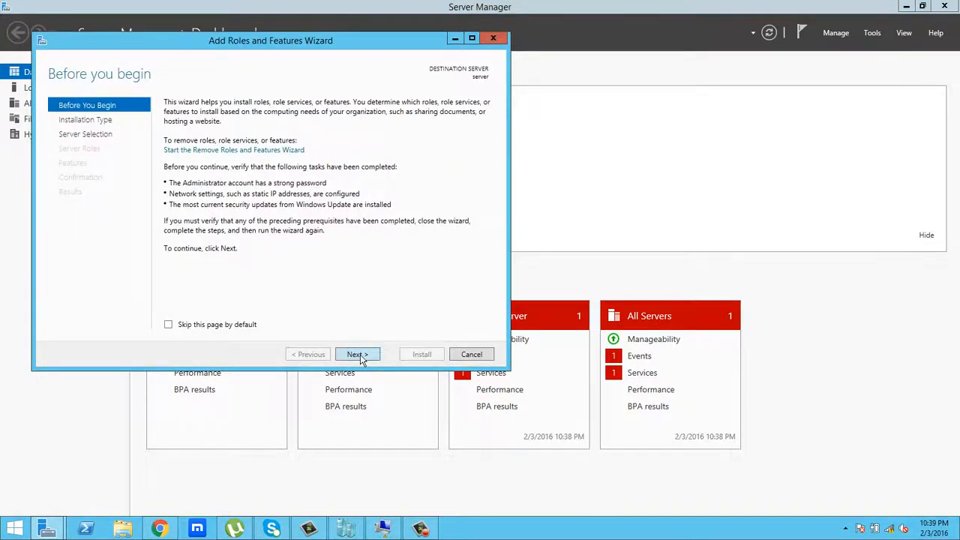
click(358, 355)
click(361, 359)
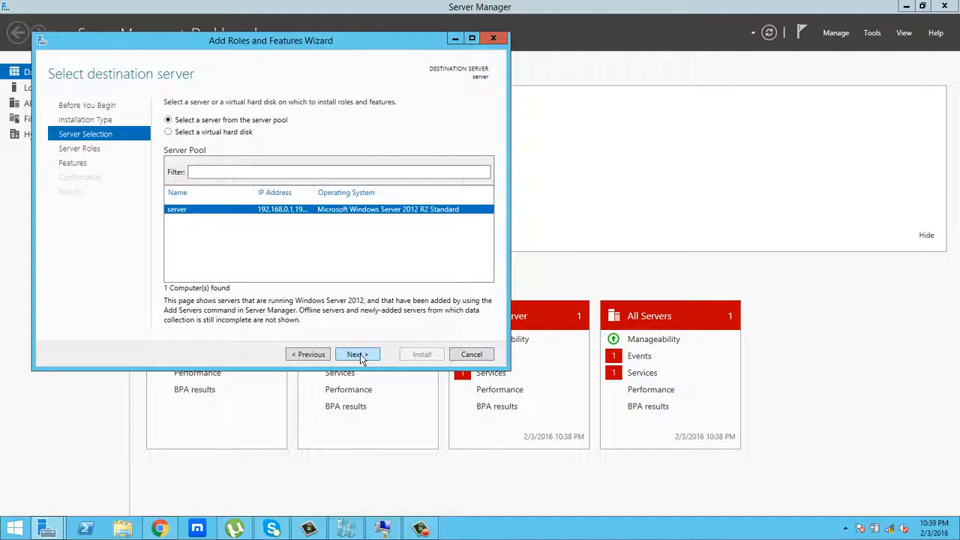
click(359, 355)
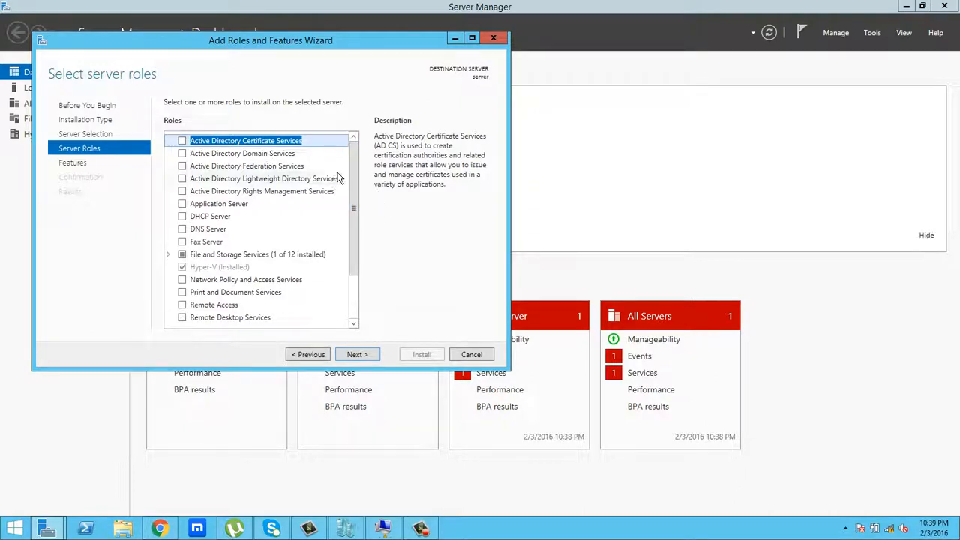
Select the Active Directory Domain Services, DHCP Server and DNS Server roles, including the features required for each.
scroll(354, 262, down, 2)
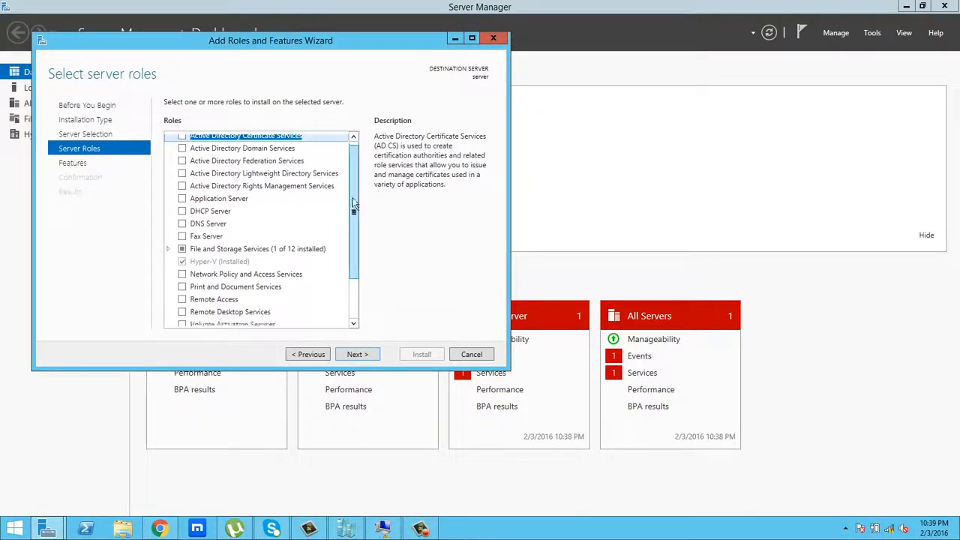
scroll(357, 183, up, 2)
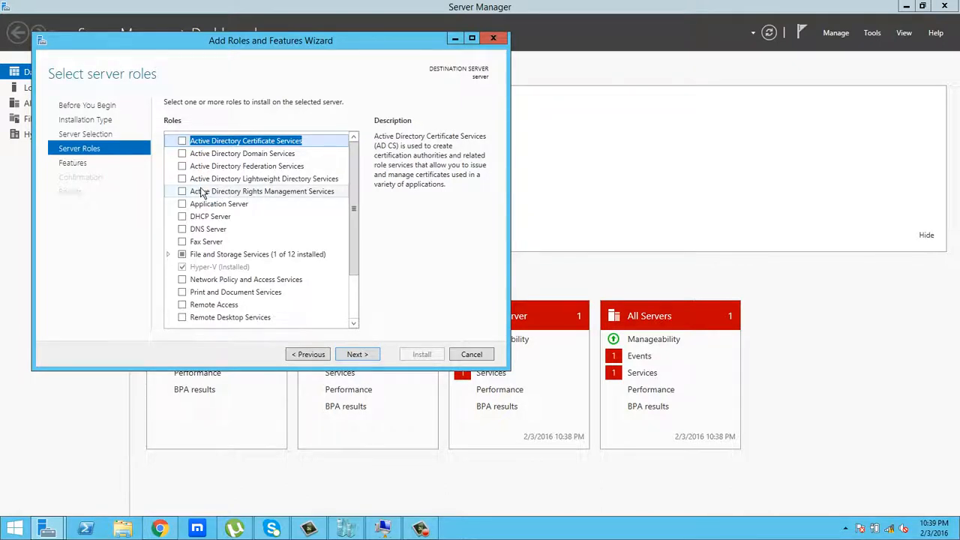
click(182, 154)
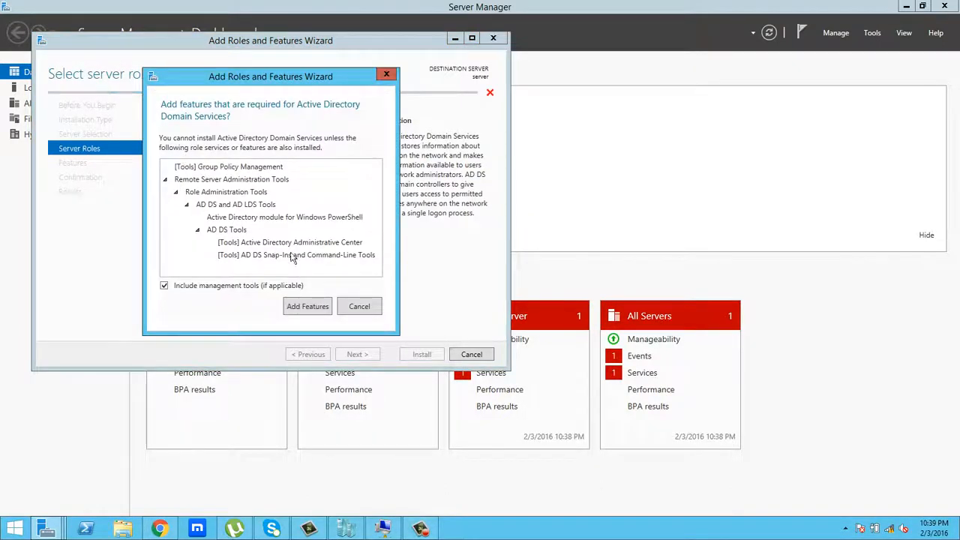
click(318, 306)
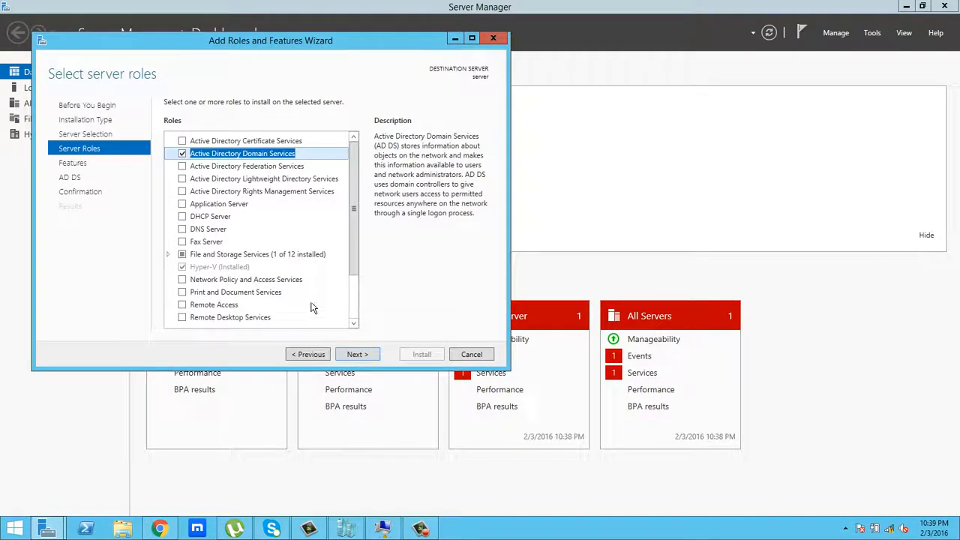
click(183, 216)
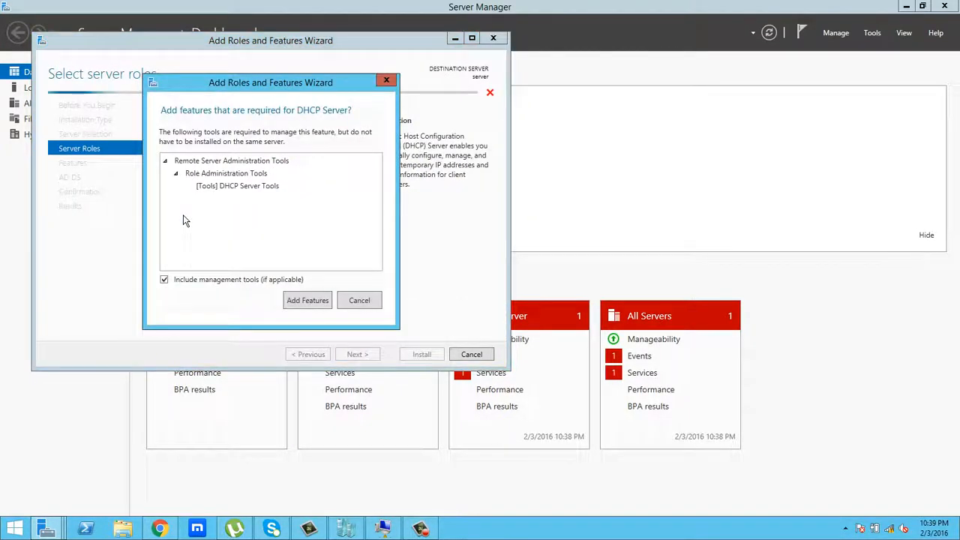
click(309, 300)
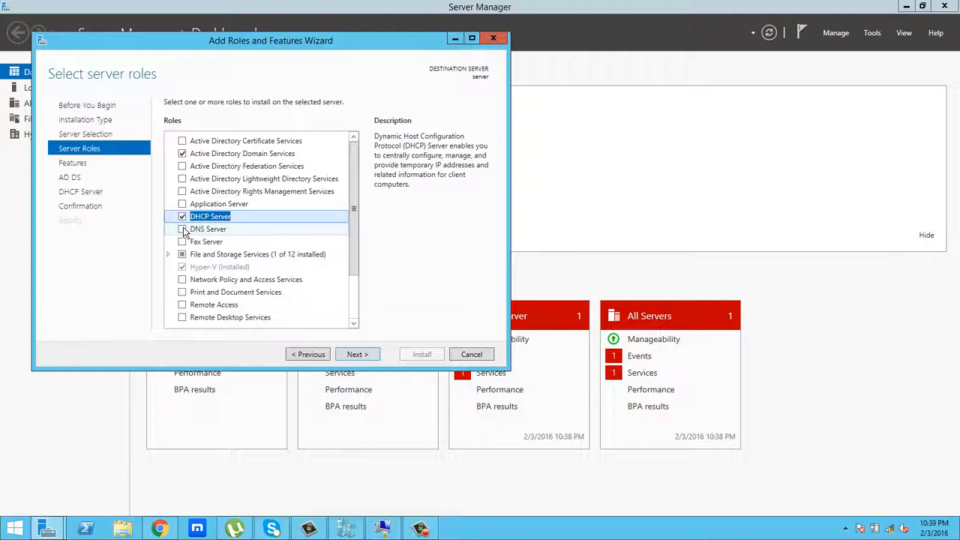
click(182, 230)
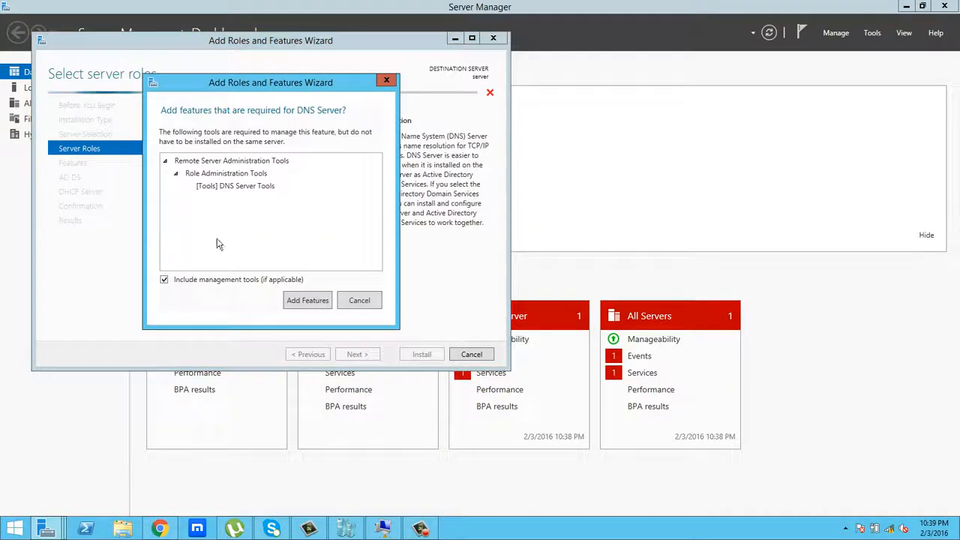
click(308, 301)
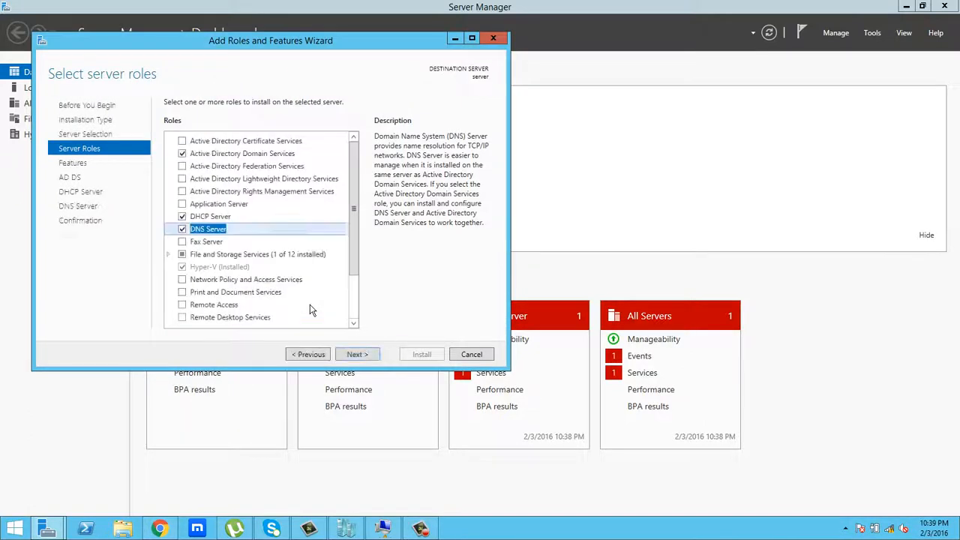
Keep the default features and install the selected roles without enabling automatic restart.
click(357, 355)
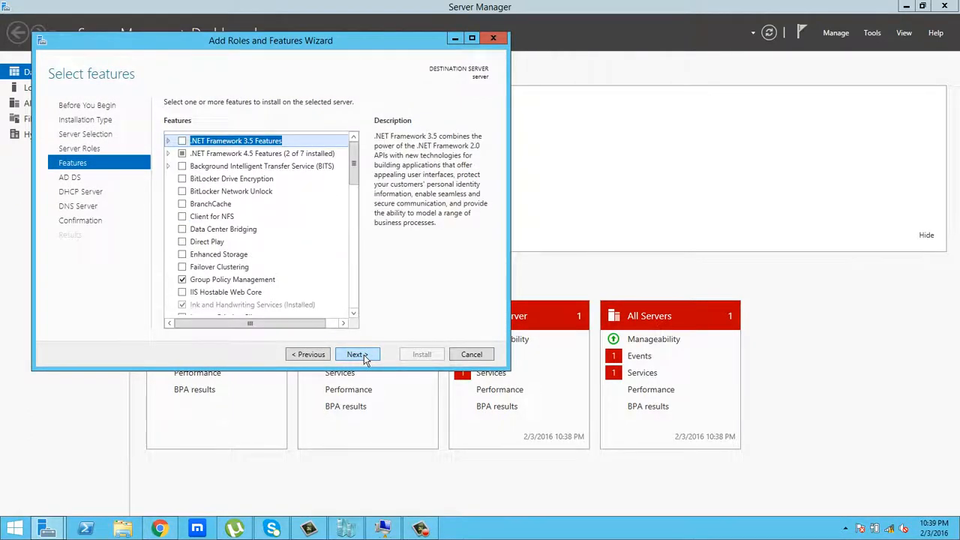
click(357, 355)
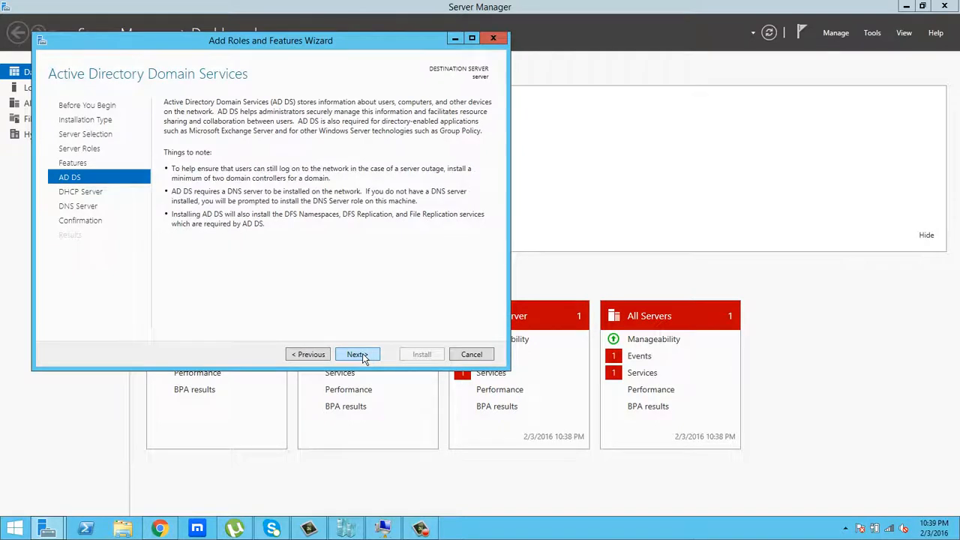
click(363, 353)
click(362, 353)
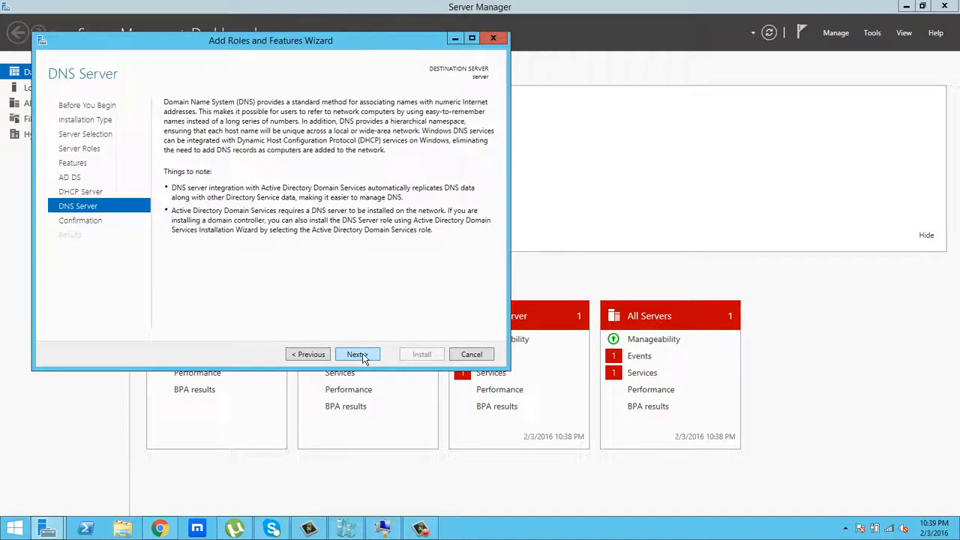
click(363, 354)
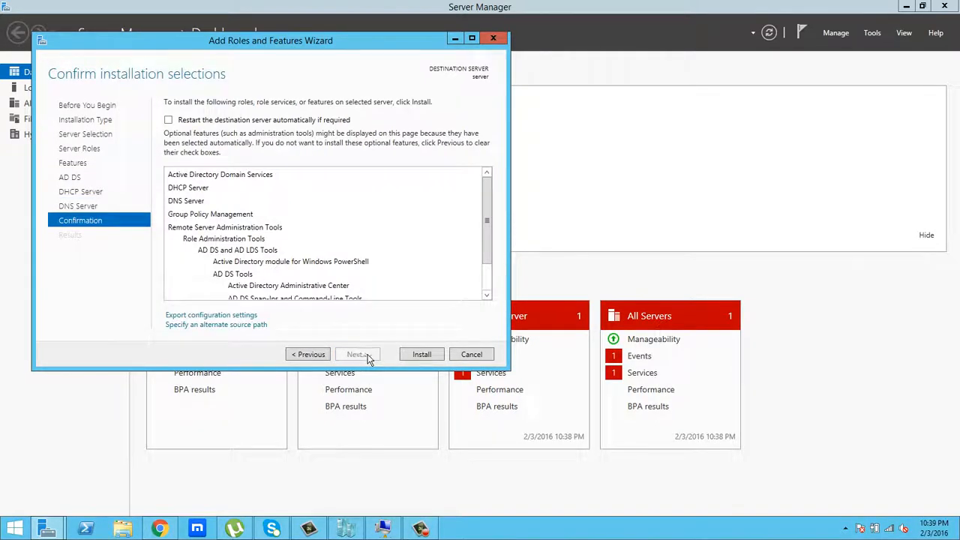
click(423, 355)
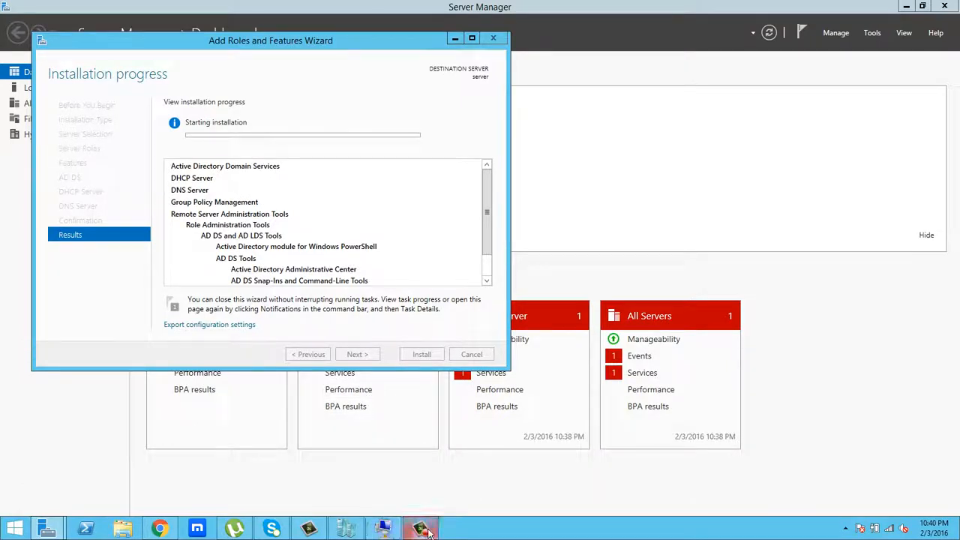
click(384, 529)
click(903, 477)
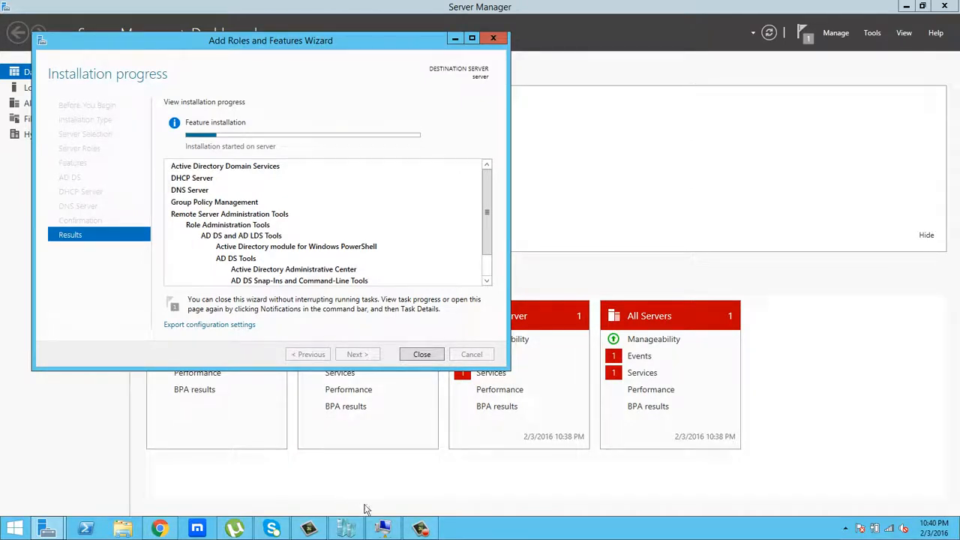
click(439, 528)
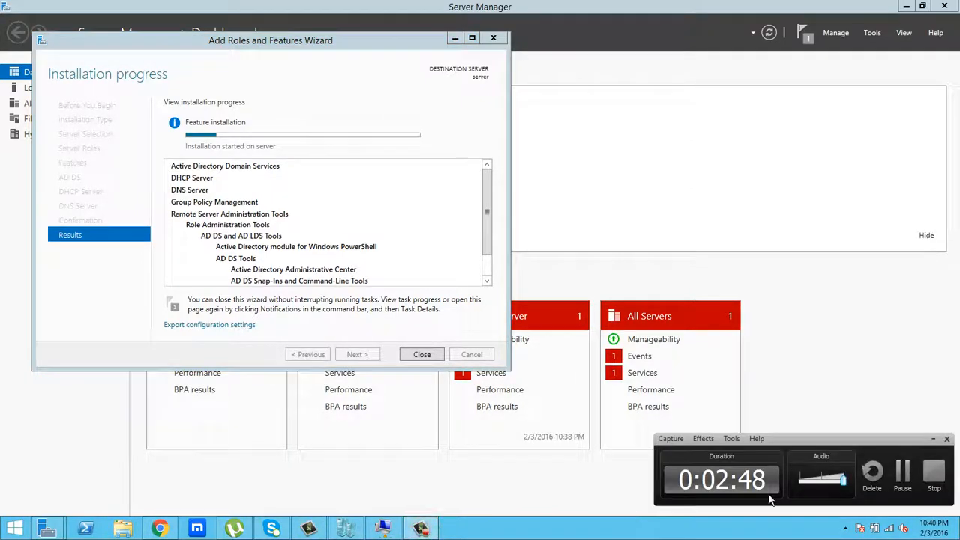
click(905, 474)
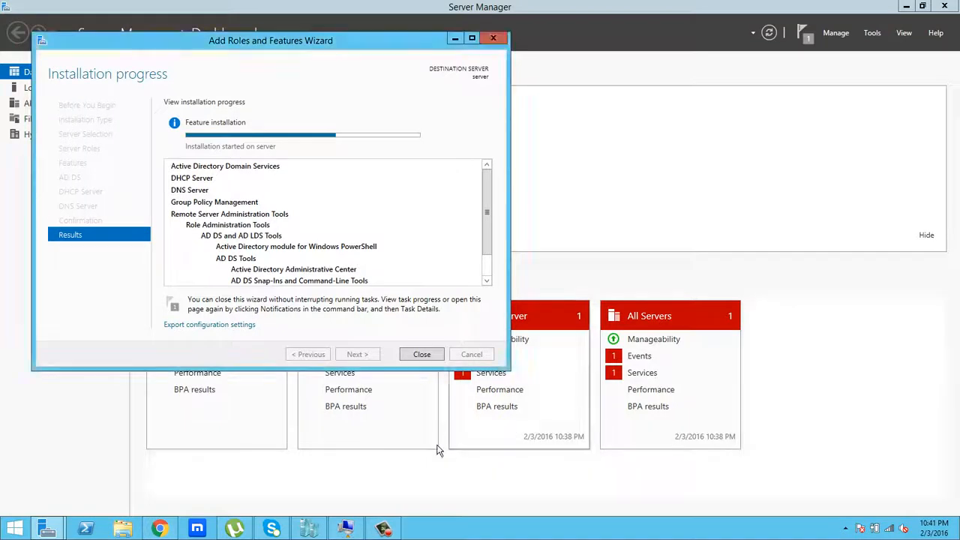
click(904, 471)
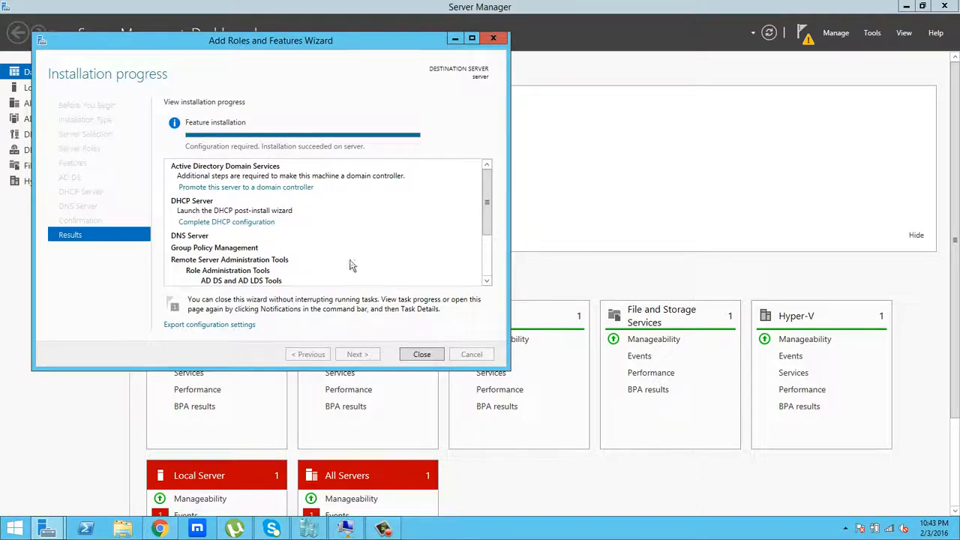
Close the finished role installation wizard and complete the DHCP post-install configuration from the pending notifications.
click(422, 355)
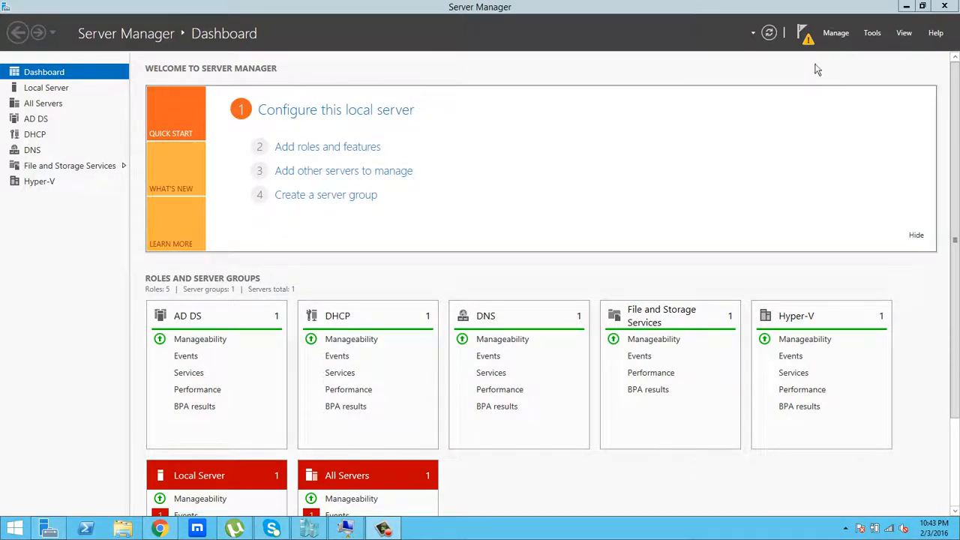
click(808, 41)
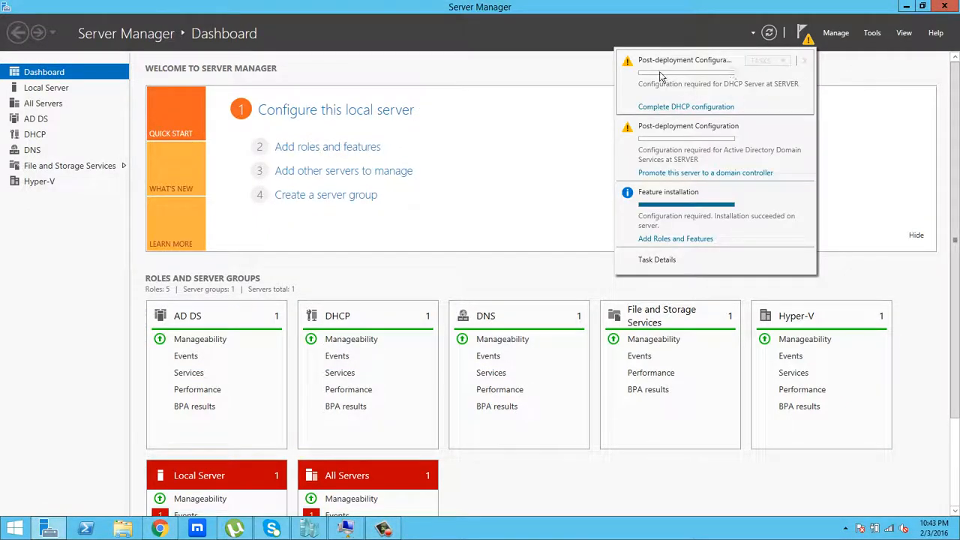
click(698, 110)
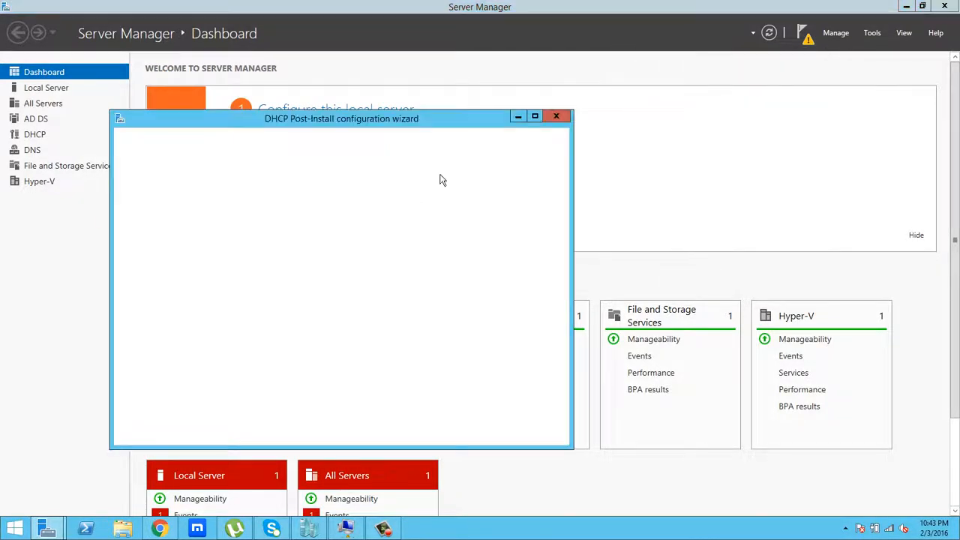
click(480, 435)
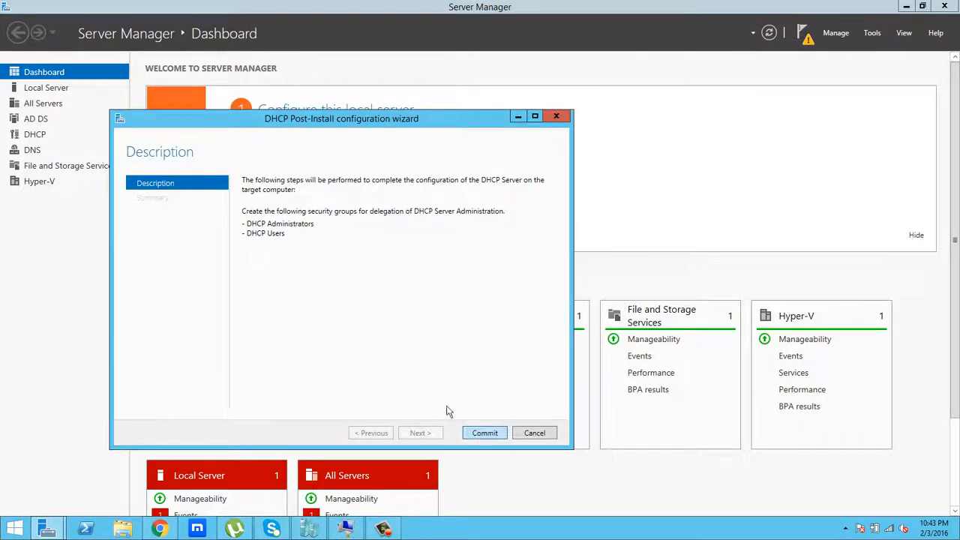
click(485, 434)
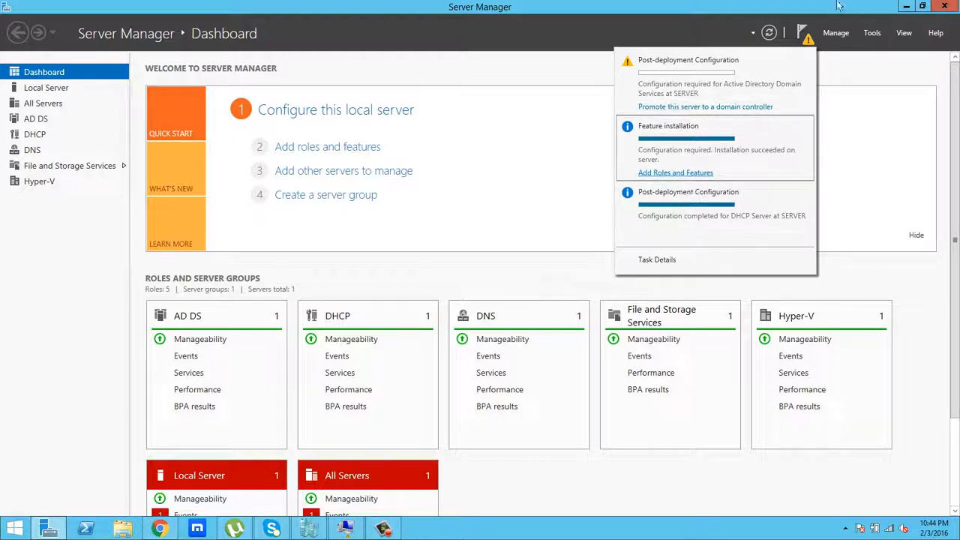
Minimise Server Manager to return to the server's desktop.
click(906, 6)
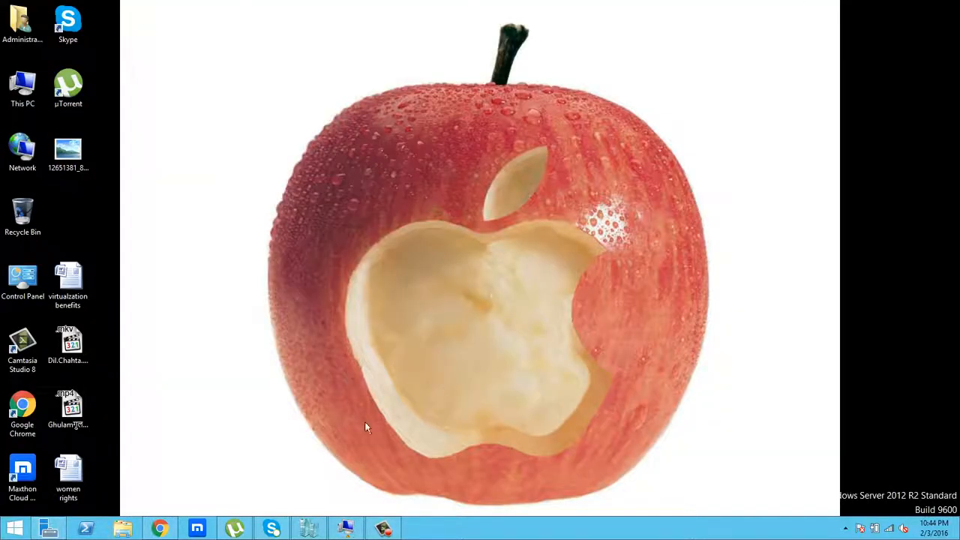
click(275, 282)
click(384, 529)
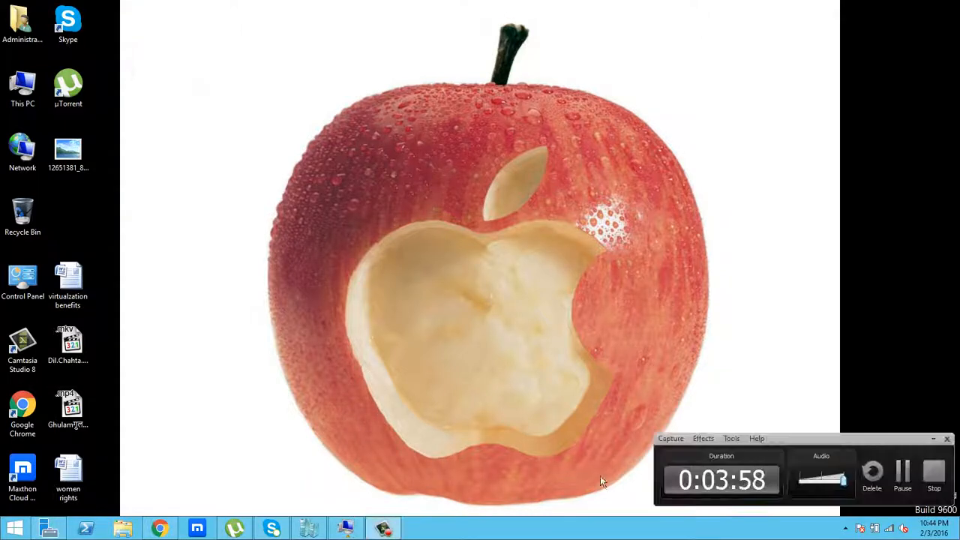